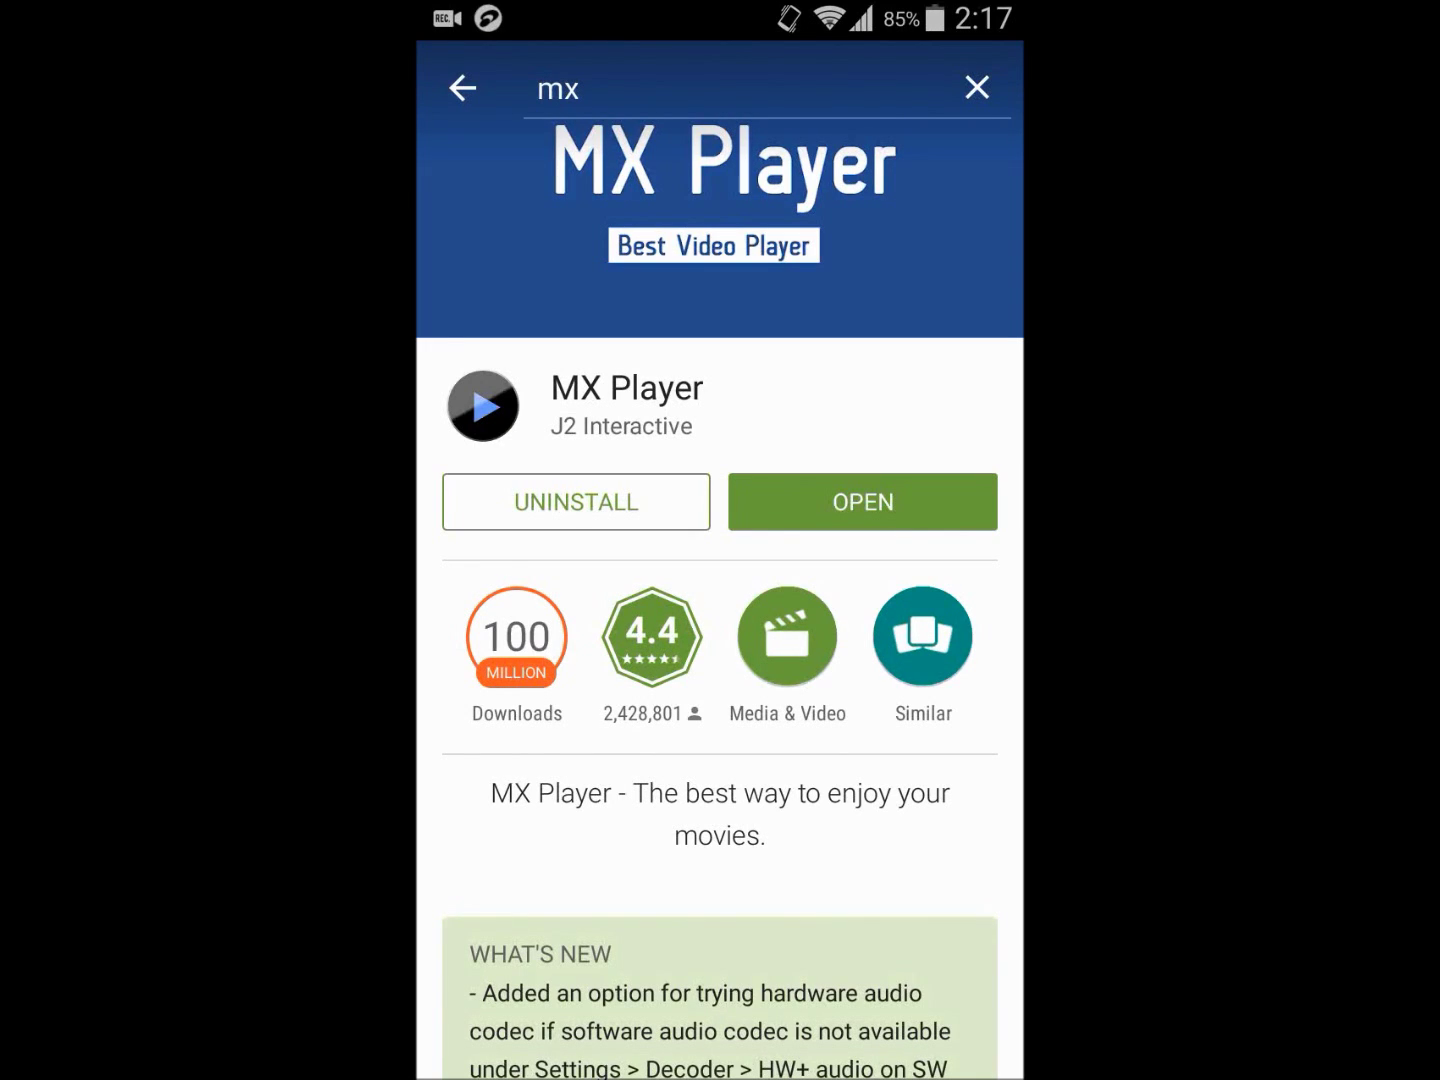
Expand MX Player's full app description with READ MORE.
{"action": "left_click", "coordinate": [863, 502]}
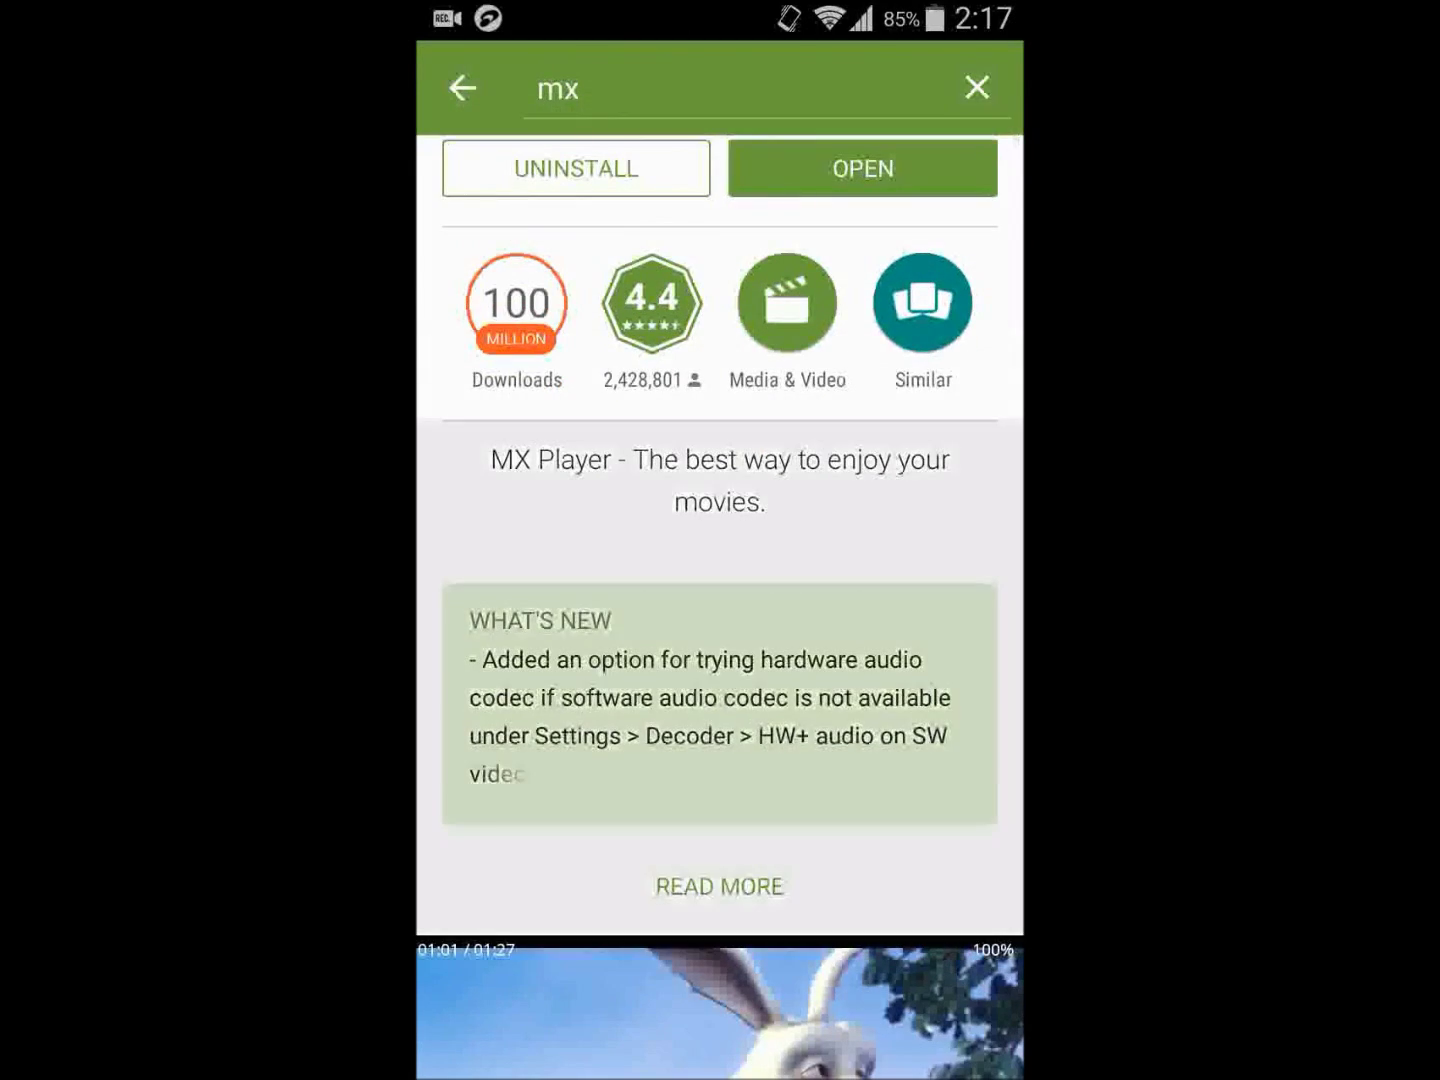
{"action": "scroll", "coordinate": [720, 602], "scroll_direction": "down", "scroll_amount": 5}
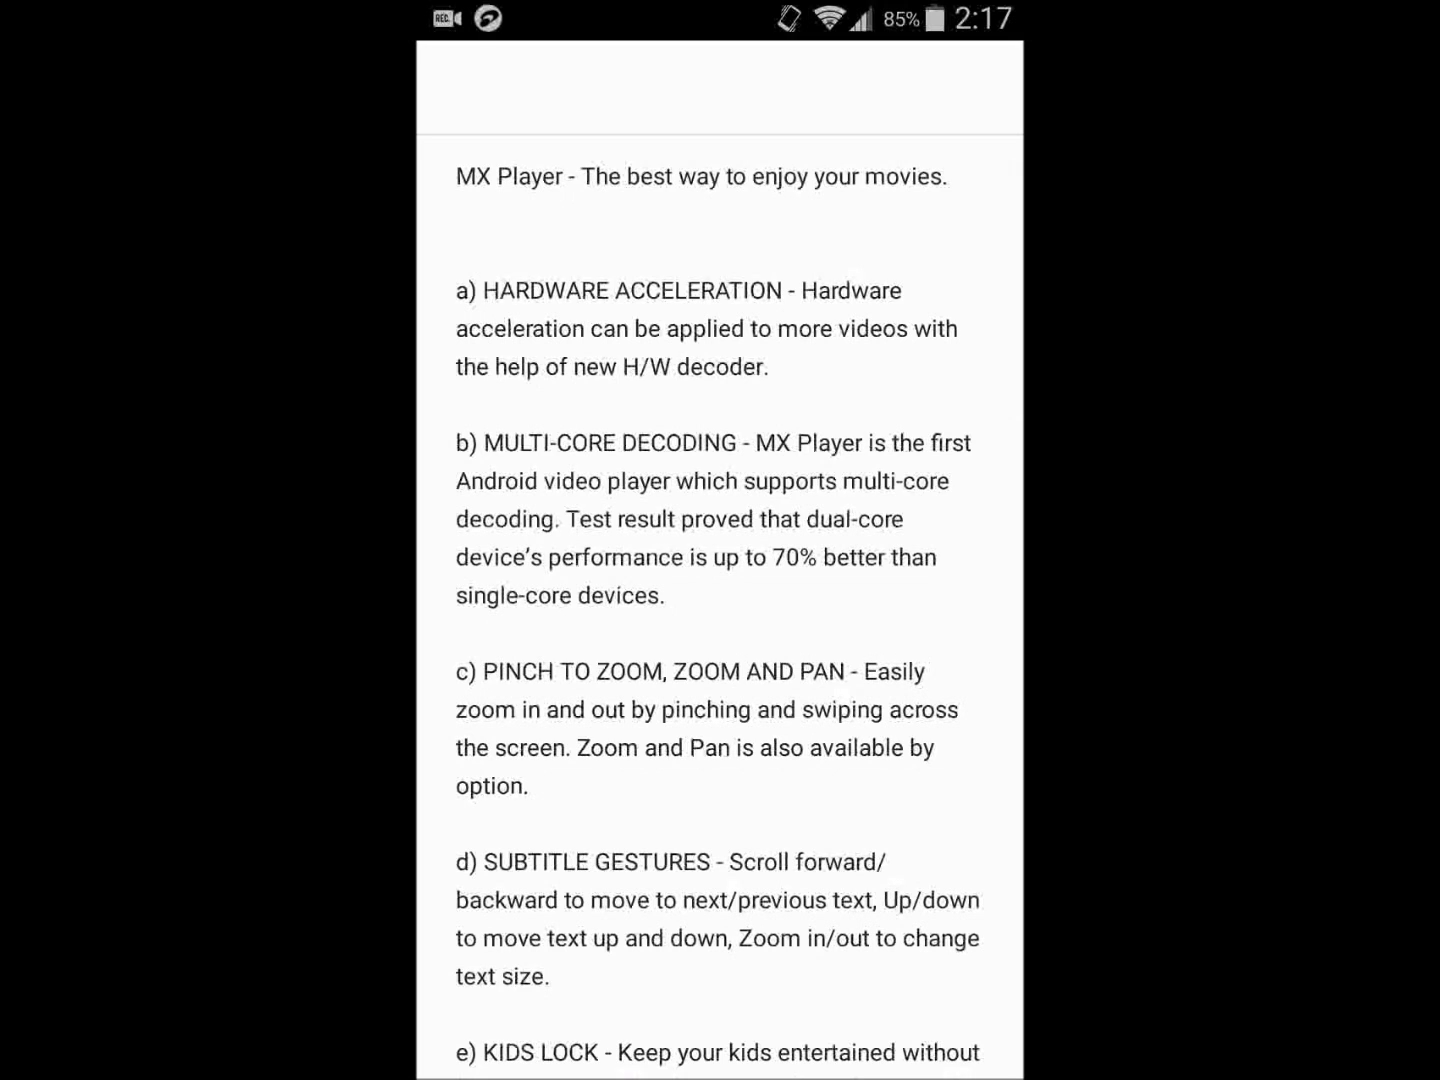
{"action": "scroll", "coordinate": [720, 614], "scroll_direction": "down", "scroll_amount": 2}
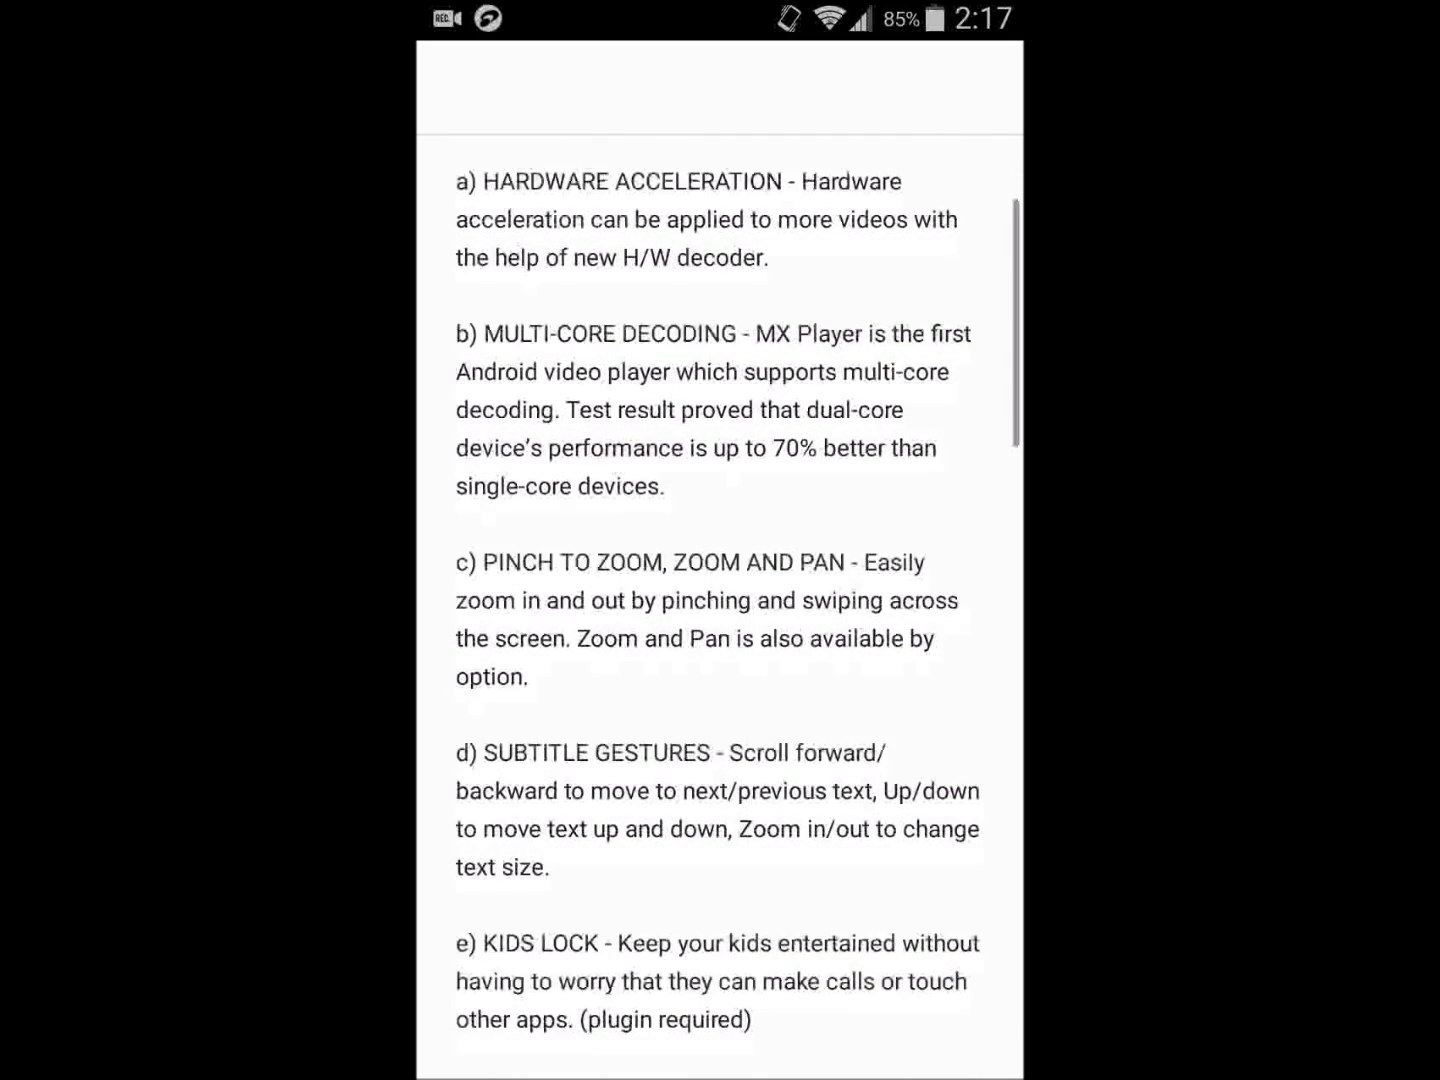
{"action": "scroll", "coordinate": [720, 607], "scroll_direction": "down", "scroll_amount": 2}
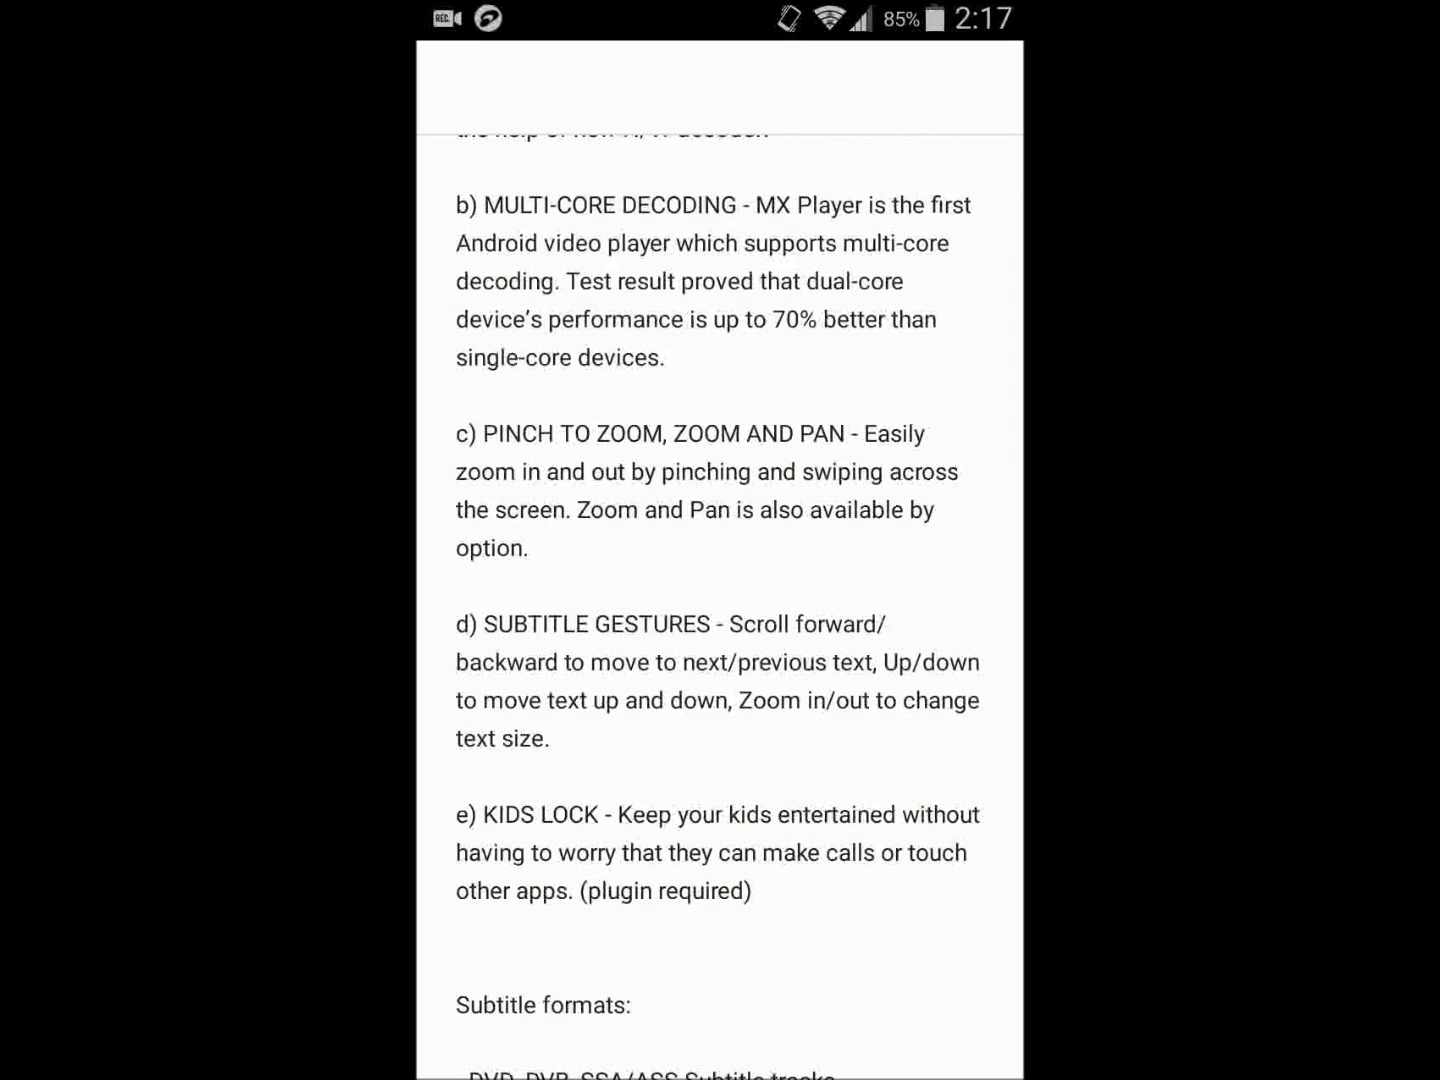
{"action": "scroll", "coordinate": [720, 607], "scroll_direction": "down", "scroll_amount": 3}
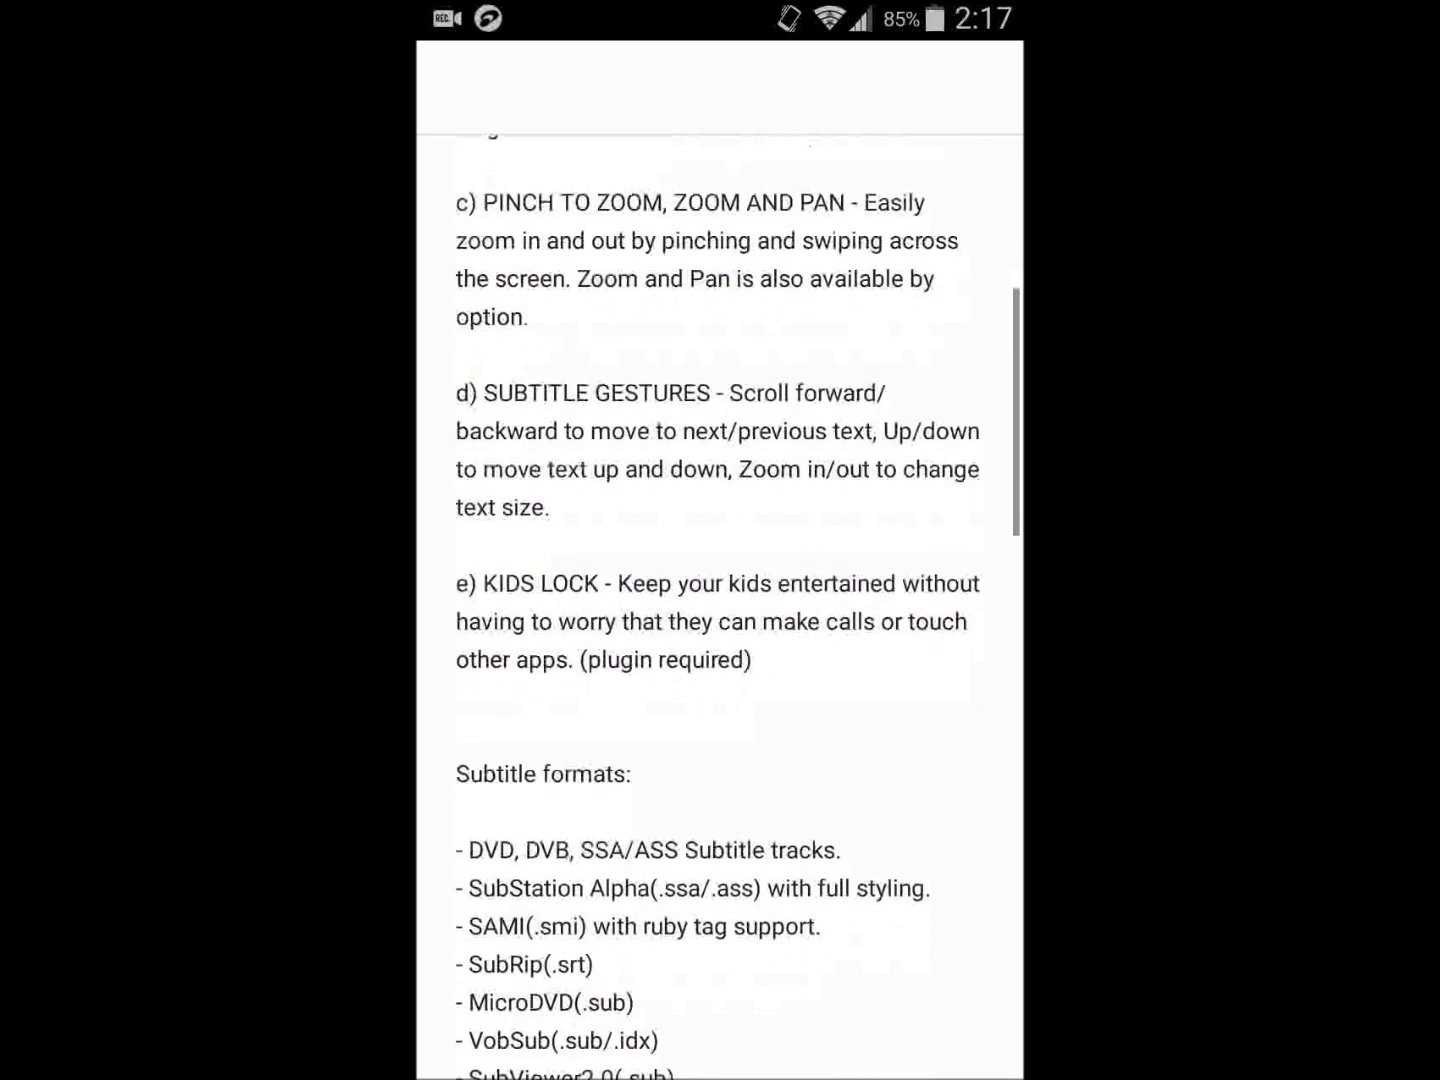
{"action": "scroll", "coordinate": [720, 608], "scroll_direction": "down", "scroll_amount": 1}
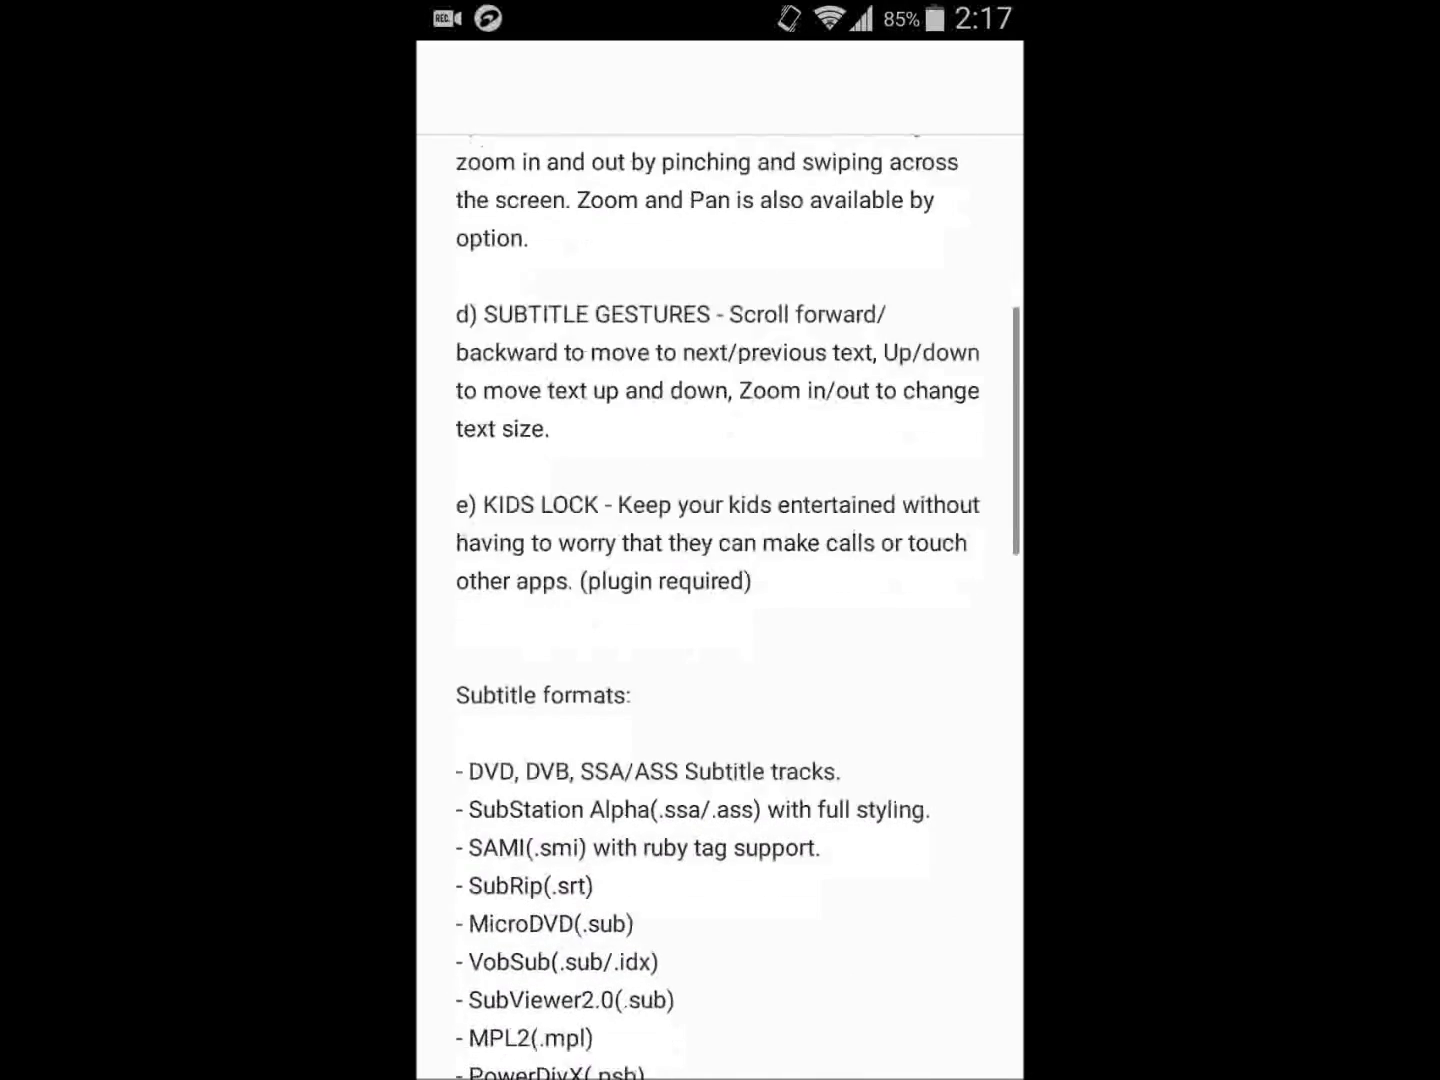
{"action": "scroll", "coordinate": [720, 607], "scroll_direction": "down", "scroll_amount": 3}
{"action": "scroll", "coordinate": [720, 608], "scroll_direction": "down", "scroll_amount": 2}
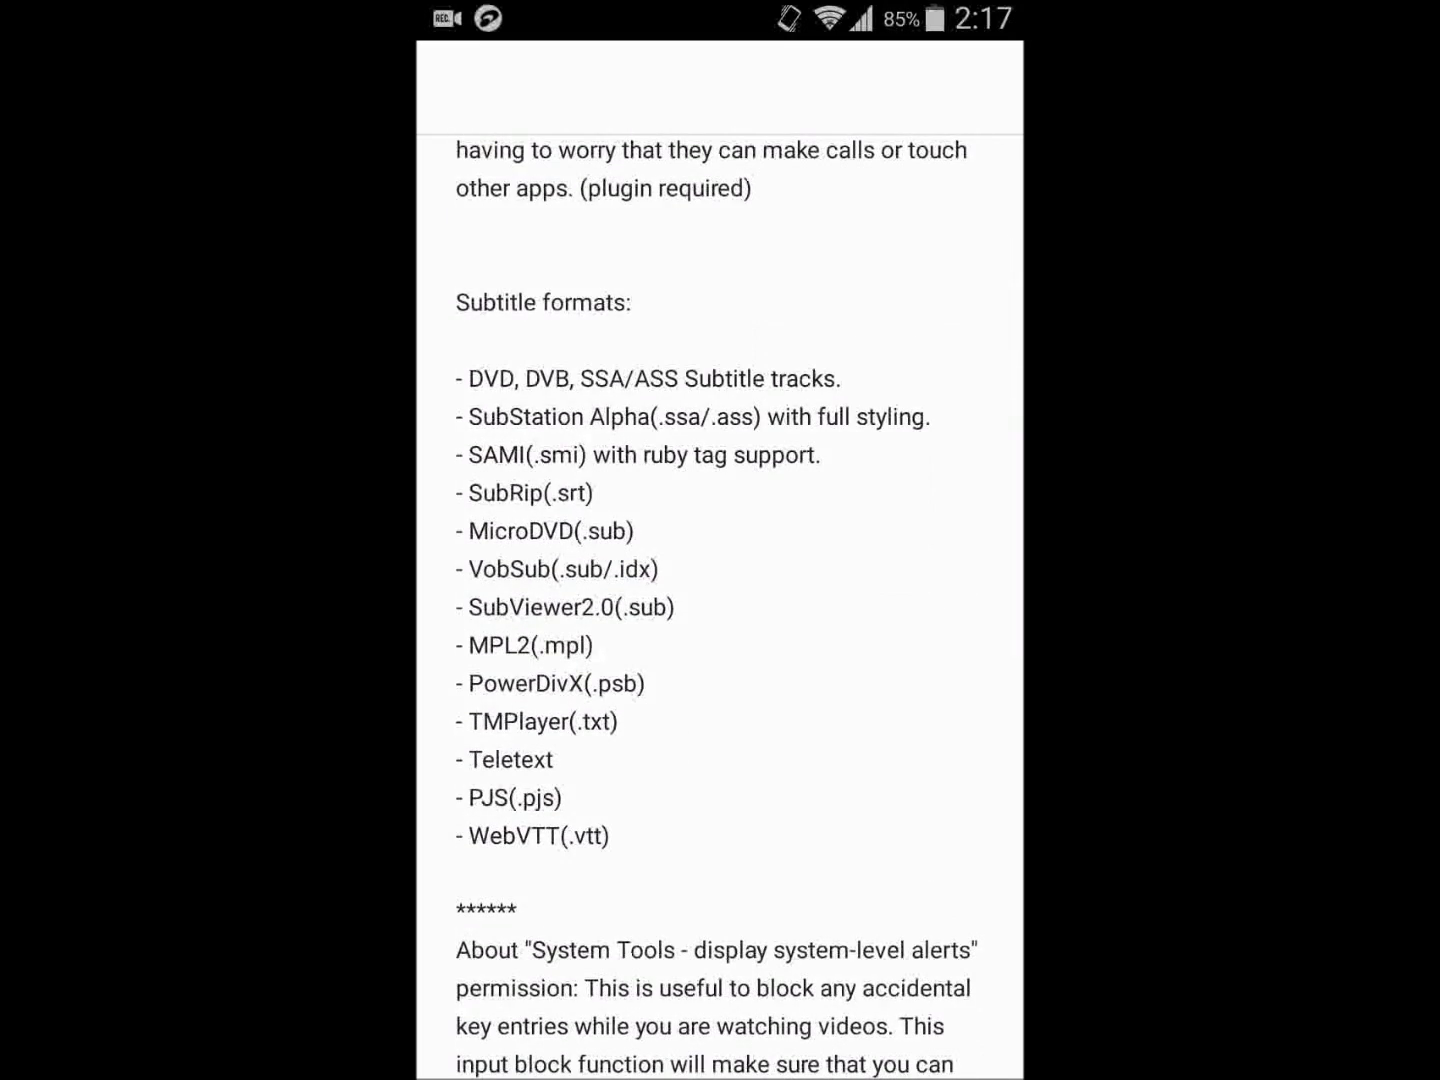
{"action": "scroll", "coordinate": [720, 608], "scroll_direction": "down", "scroll_amount": 4}
{"action": "scroll", "coordinate": [720, 608], "scroll_direction": "down", "scroll_amount": 2}
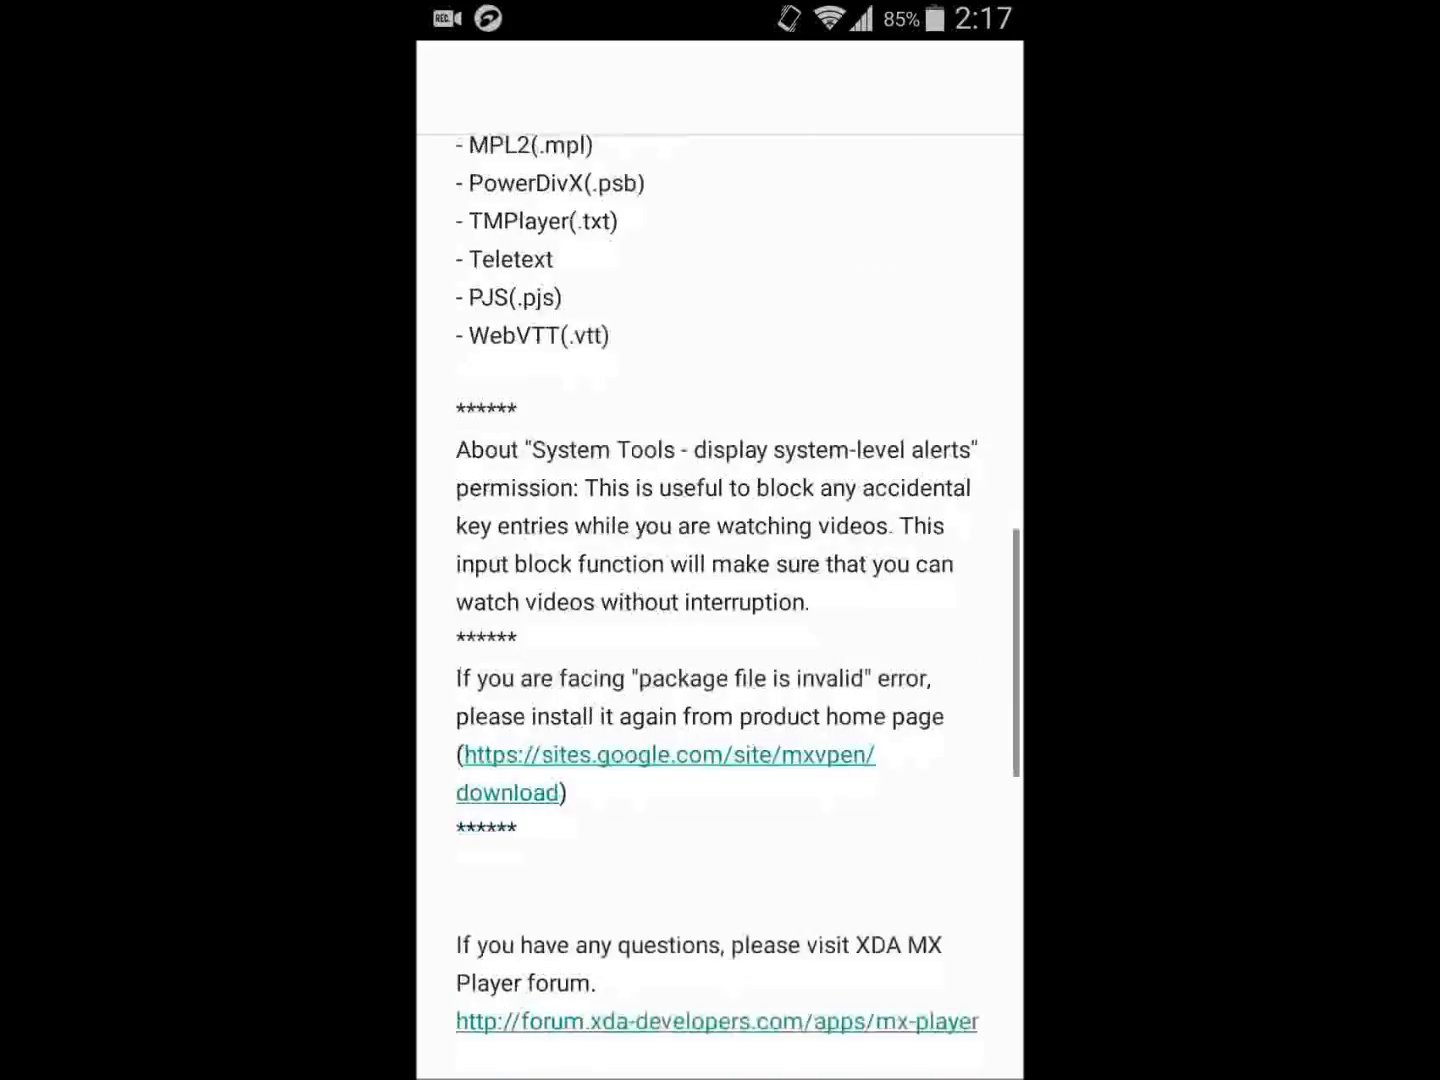
{"action": "scroll", "coordinate": [720, 607], "scroll_direction": "down", "scroll_amount": 4}
{"action": "scroll", "coordinate": [720, 607], "scroll_direction": "down", "scroll_amount": 4}
{"action": "scroll", "coordinate": [720, 607], "scroll_direction": "down", "scroll_amount": 5}
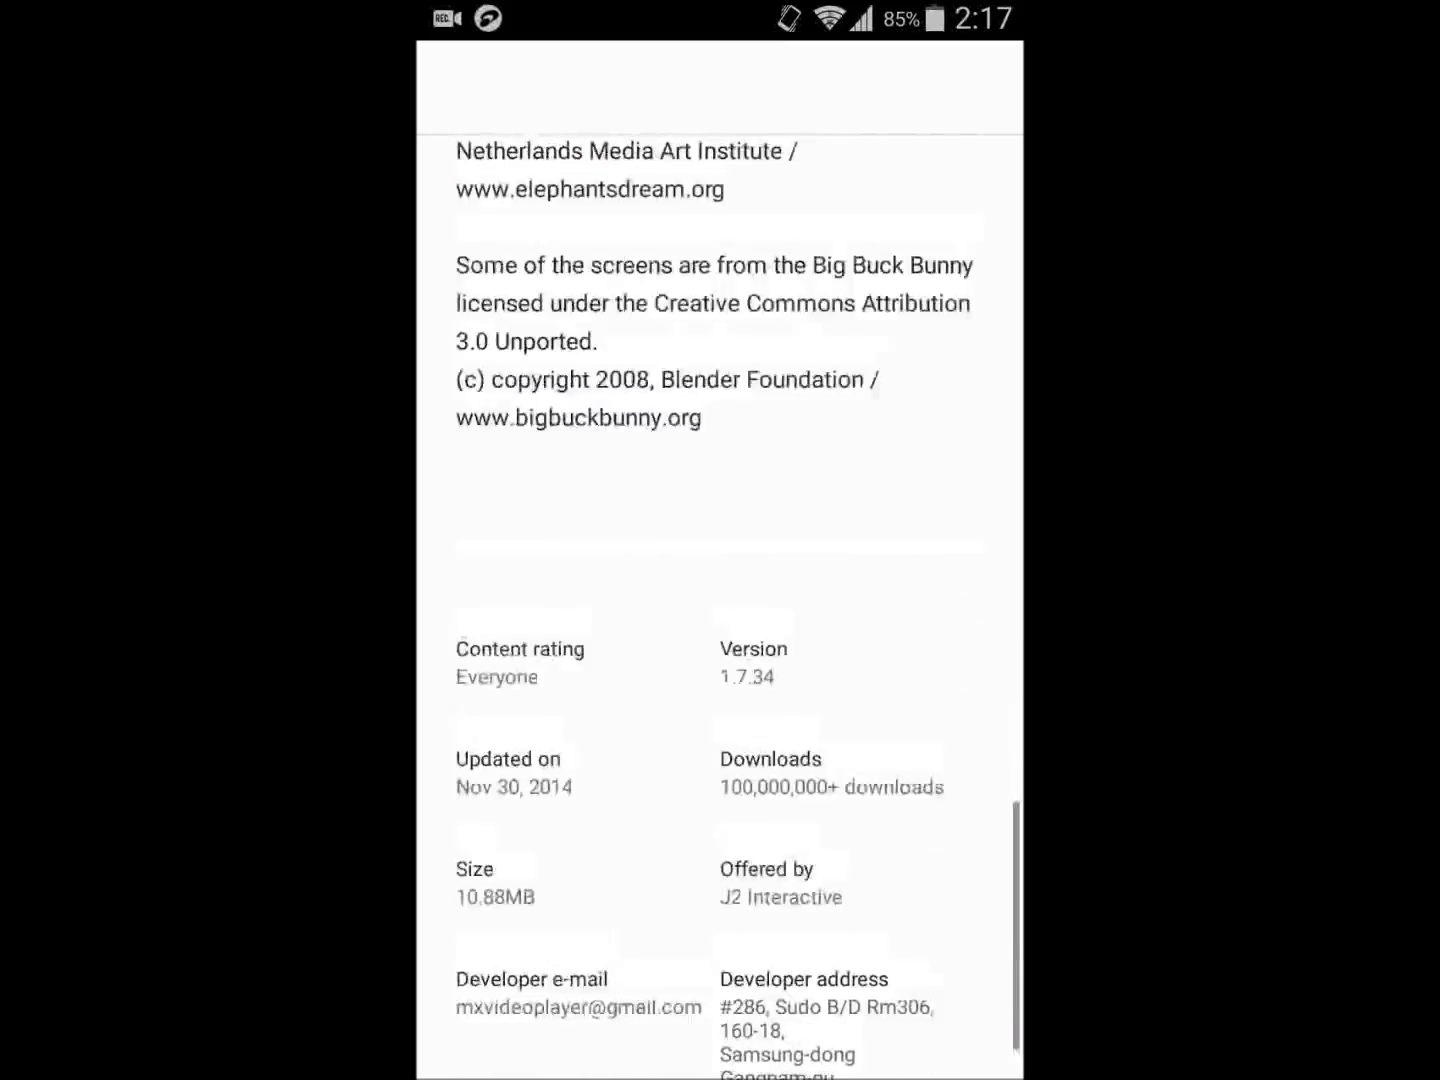
{"action": "scroll", "coordinate": [720, 608], "scroll_direction": "up", "scroll_amount": 6}
{"action": "scroll", "coordinate": [720, 608], "scroll_direction": "up", "scroll_amount": 10}
Close MX Player's full description to return to its store listing.
{"action": "key", "text": "Escape"}
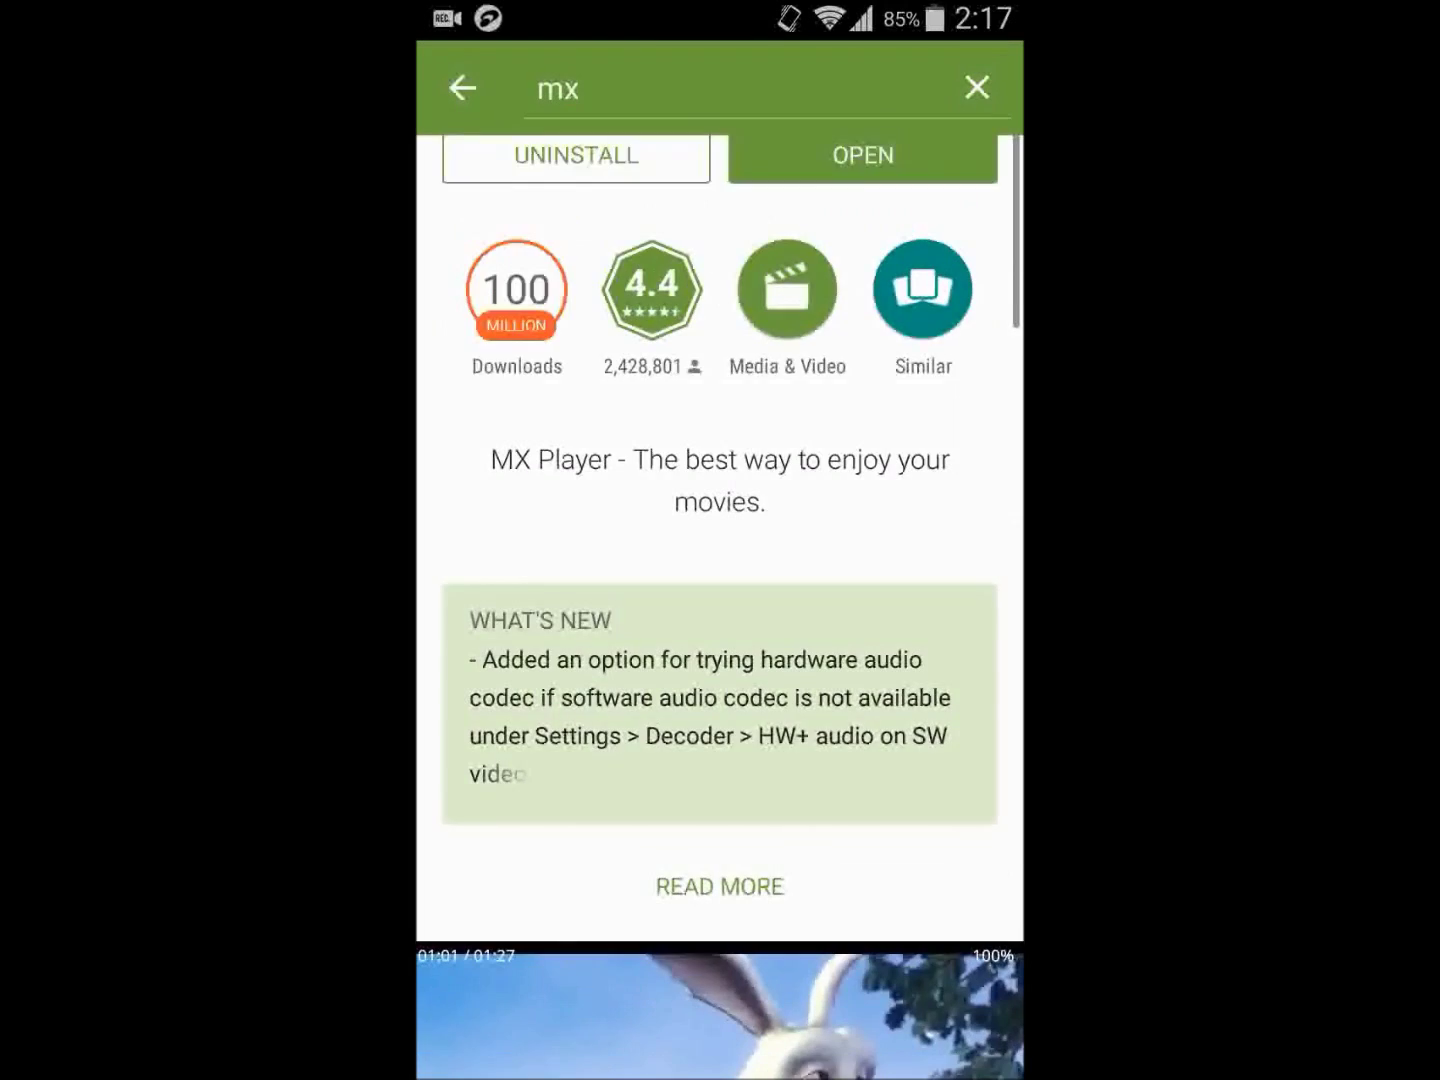
{"action": "scroll", "coordinate": [720, 607], "scroll_direction": "down", "scroll_amount": 3}
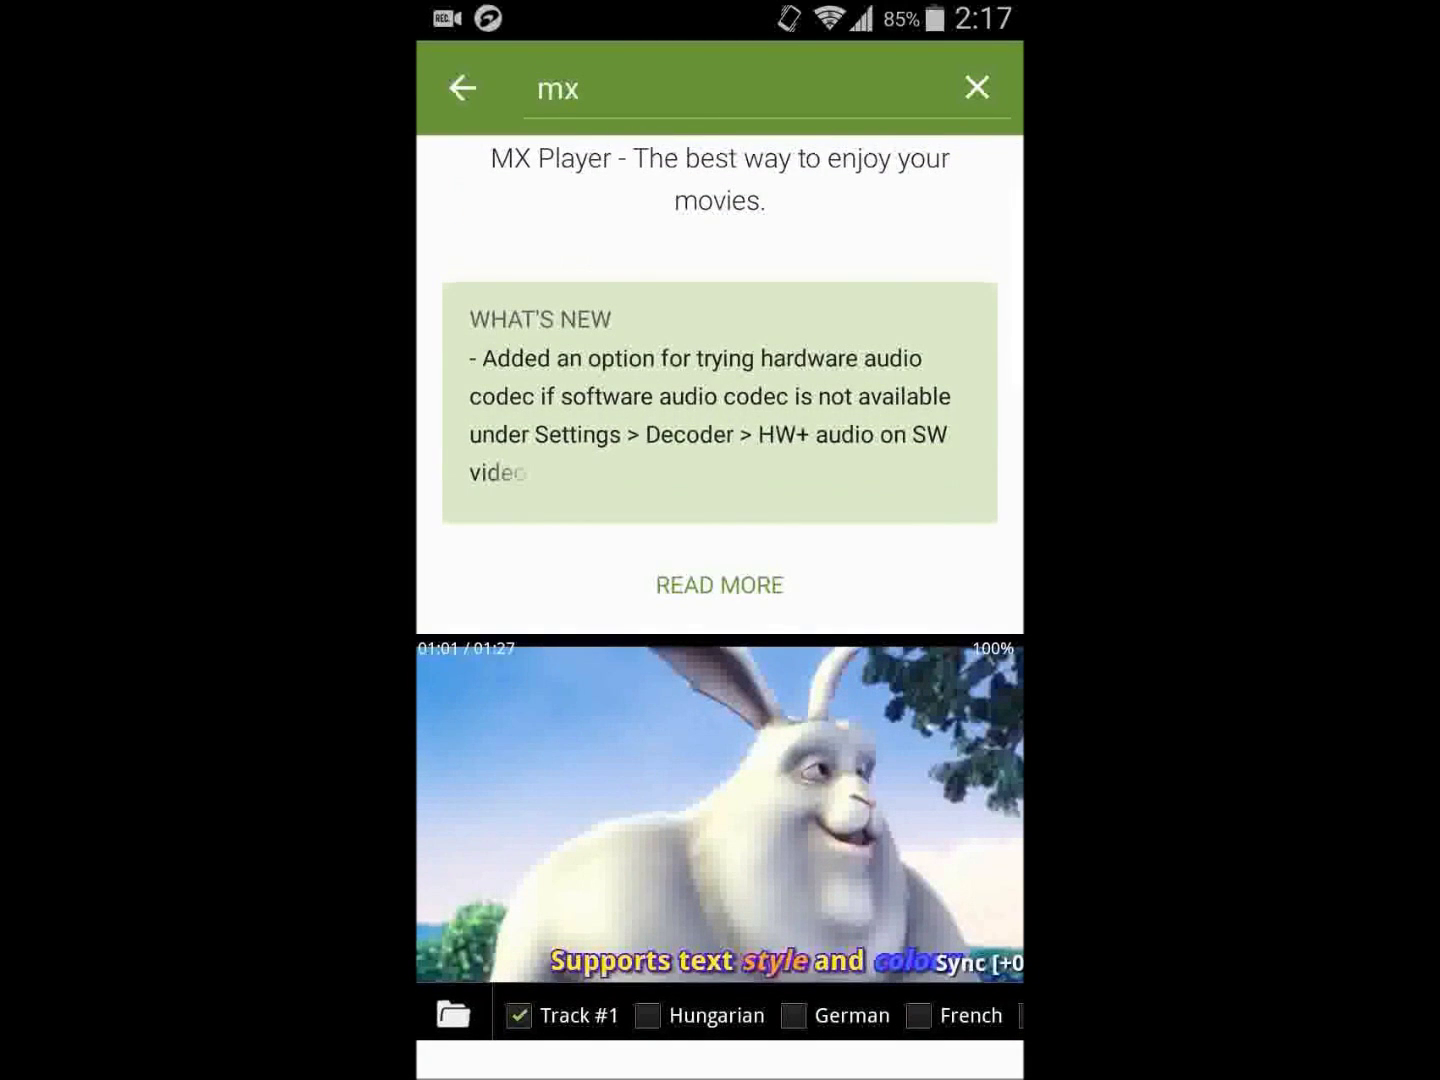
Play the Gallery's Google Docs screen-recording video in MX Player just once.
{"action": "key", "text": "alt+Tab"}
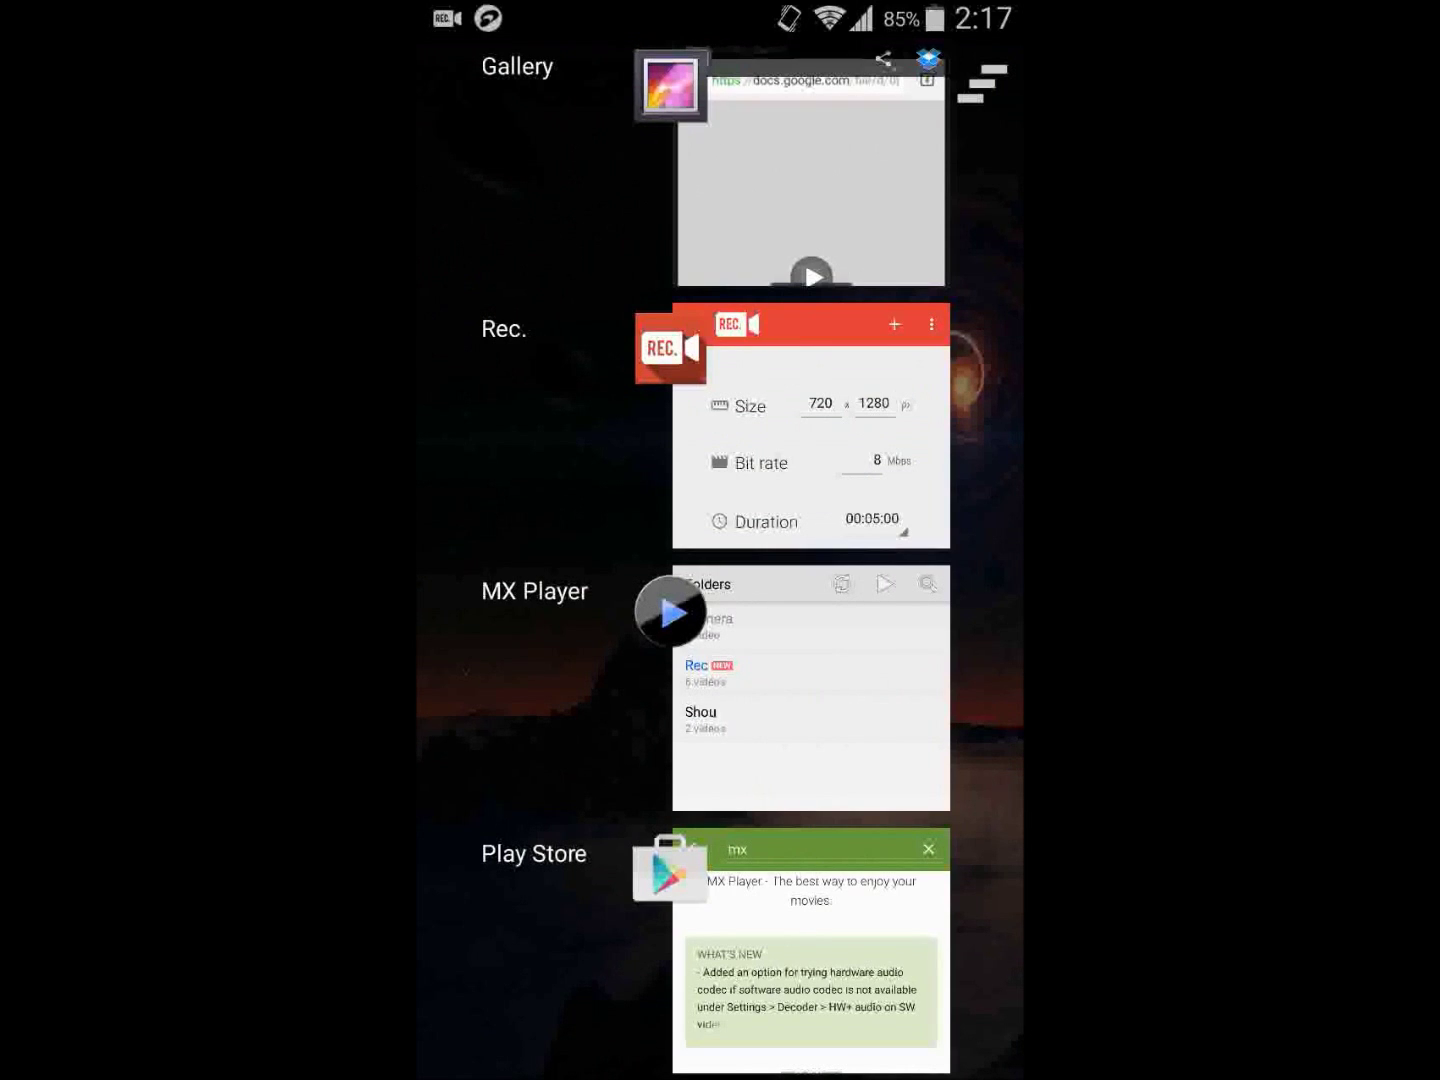
{"action": "left_click", "coordinate": [810, 168]}
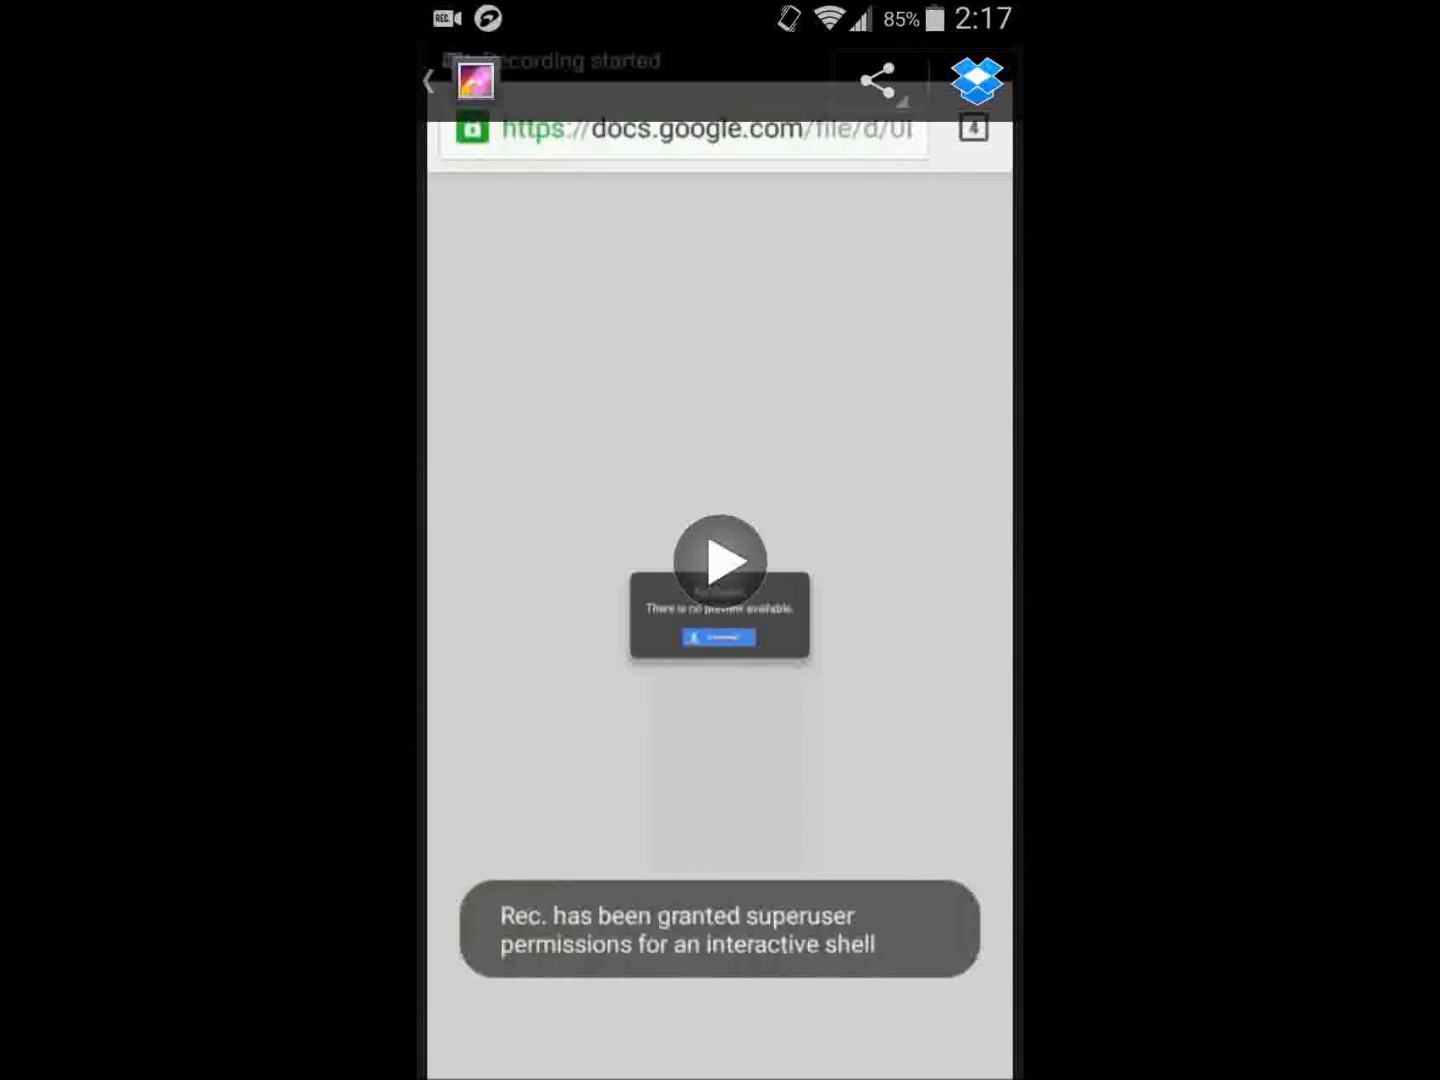
{"action": "left_click", "coordinate": [721, 560]}
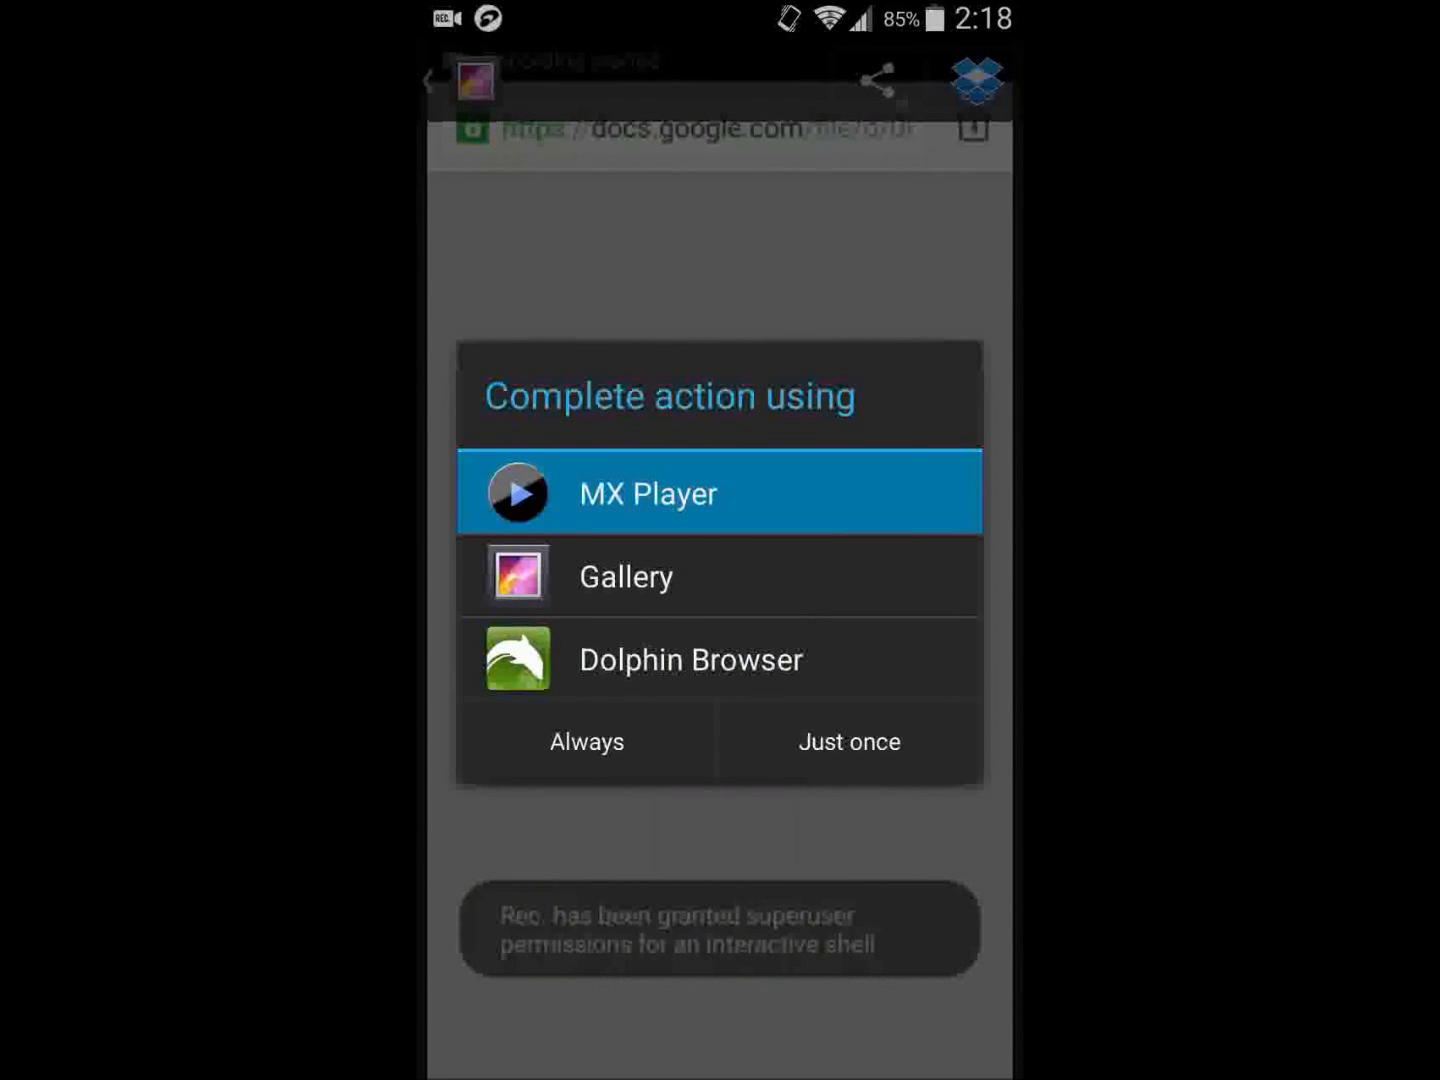
{"action": "left_click", "coordinate": [850, 742]}
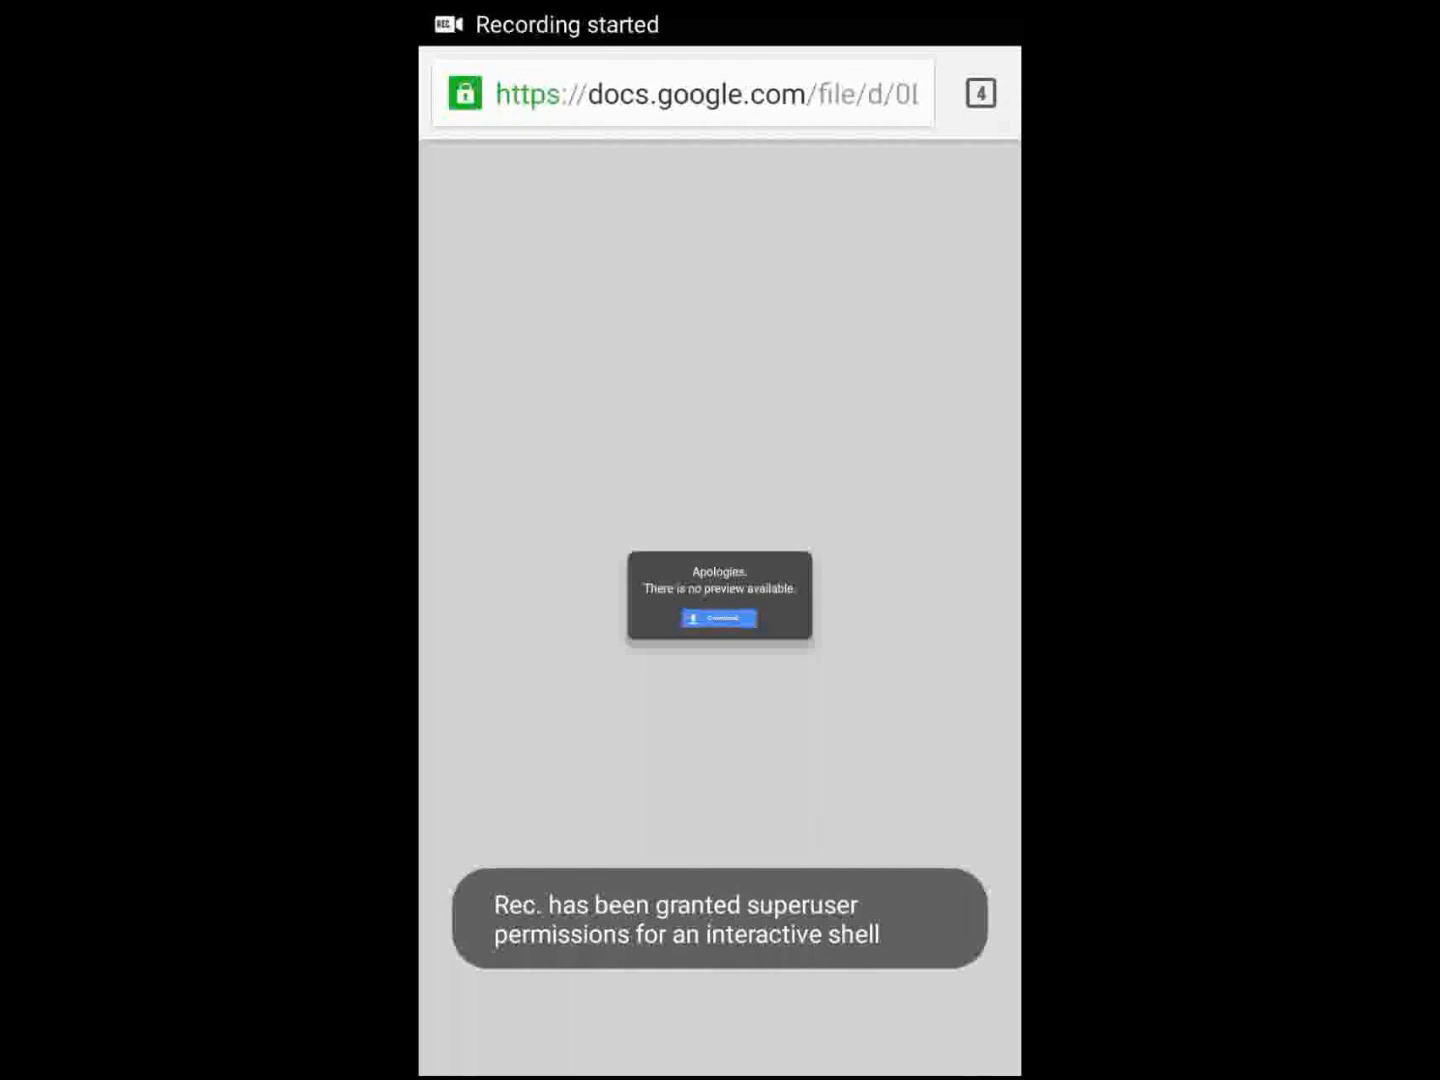
Stream Red Colored Bridge's 1280x720.mp4 online from Dolphin Browser, choosing MX Player.
{"action": "key", "text": "alt+Tab"}
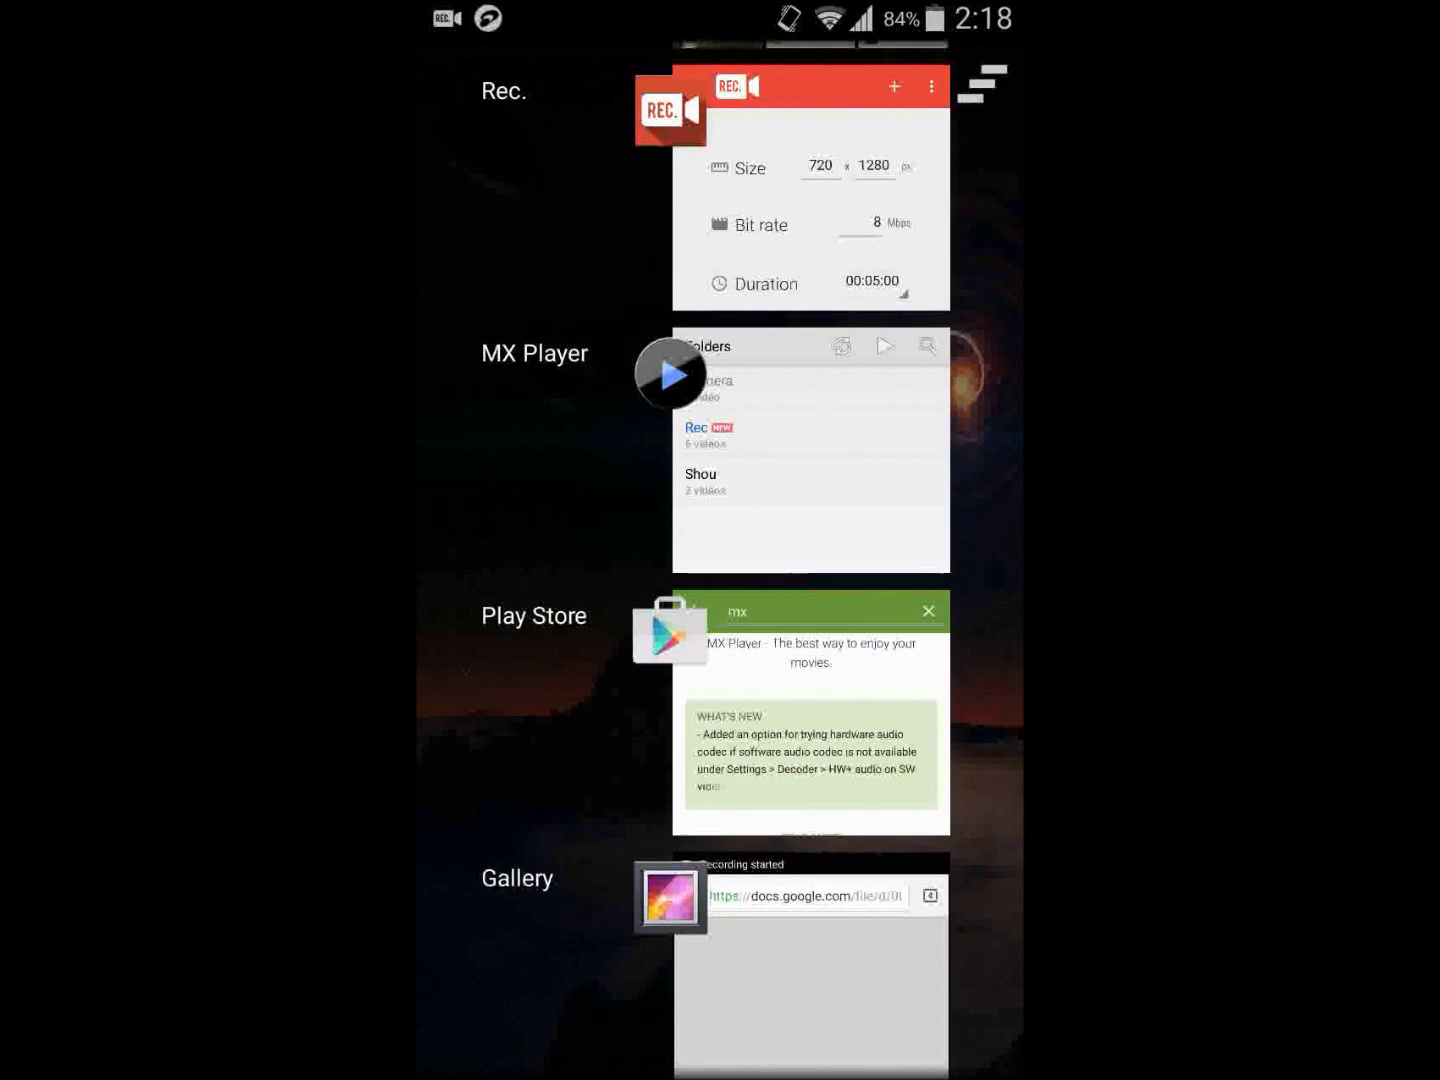
{"action": "scroll", "coordinate": [720, 540], "scroll_direction": "up", "scroll_amount": 3}
{"action": "left_click", "coordinate": [810, 147]}
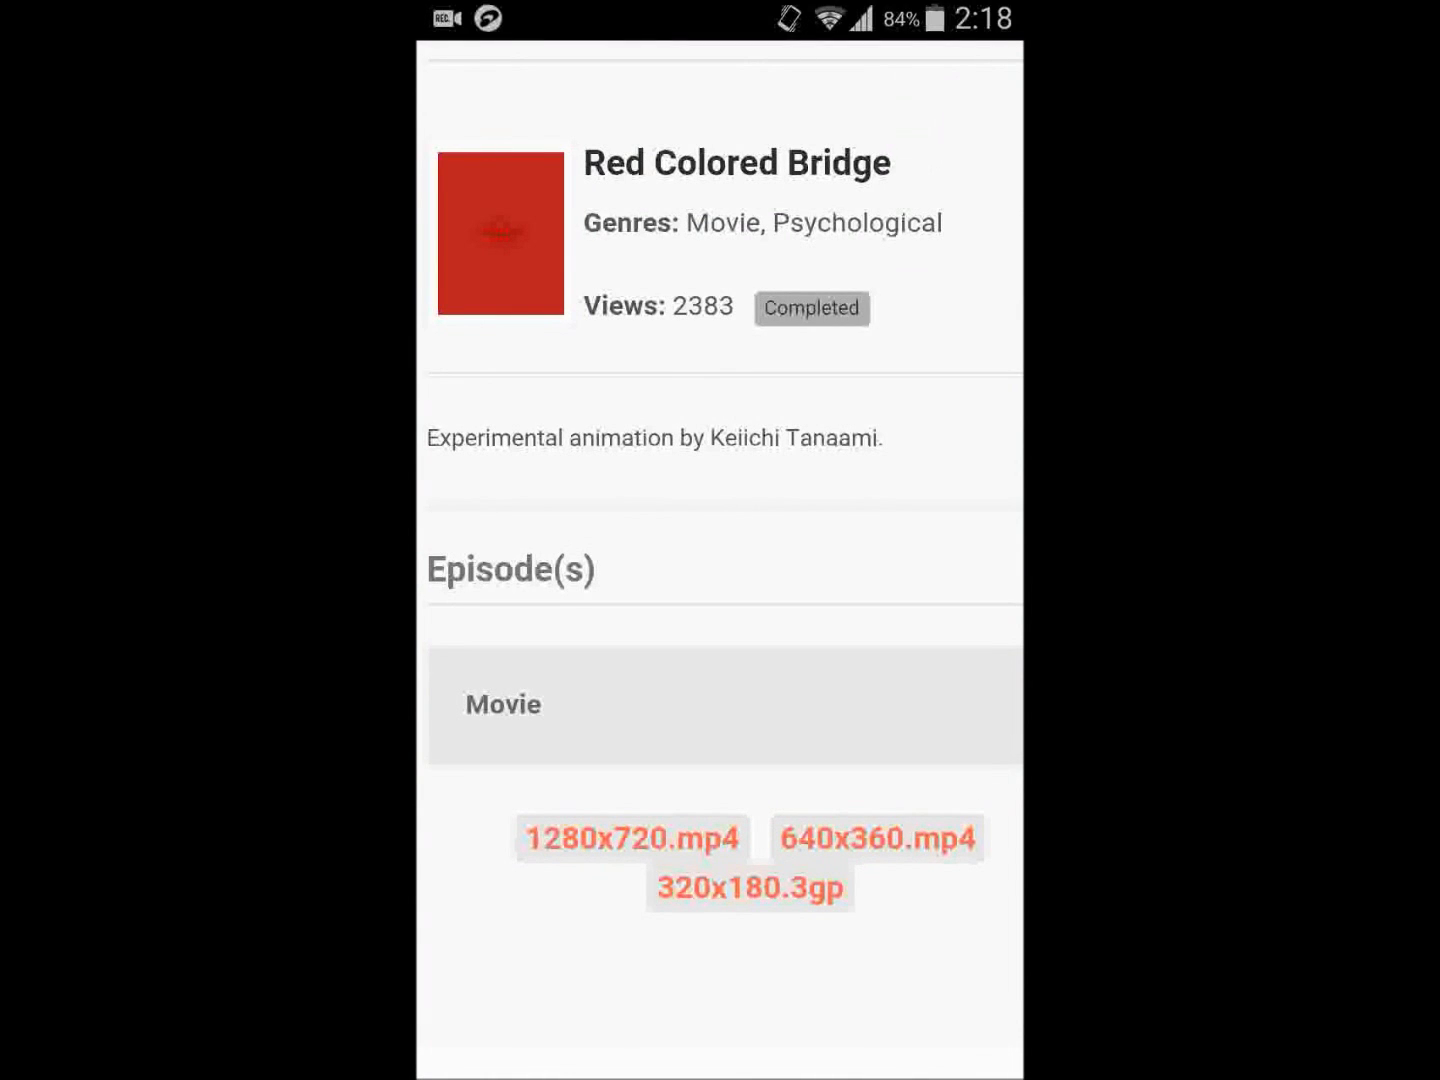
{"action": "left_click", "coordinate": [631, 839]}
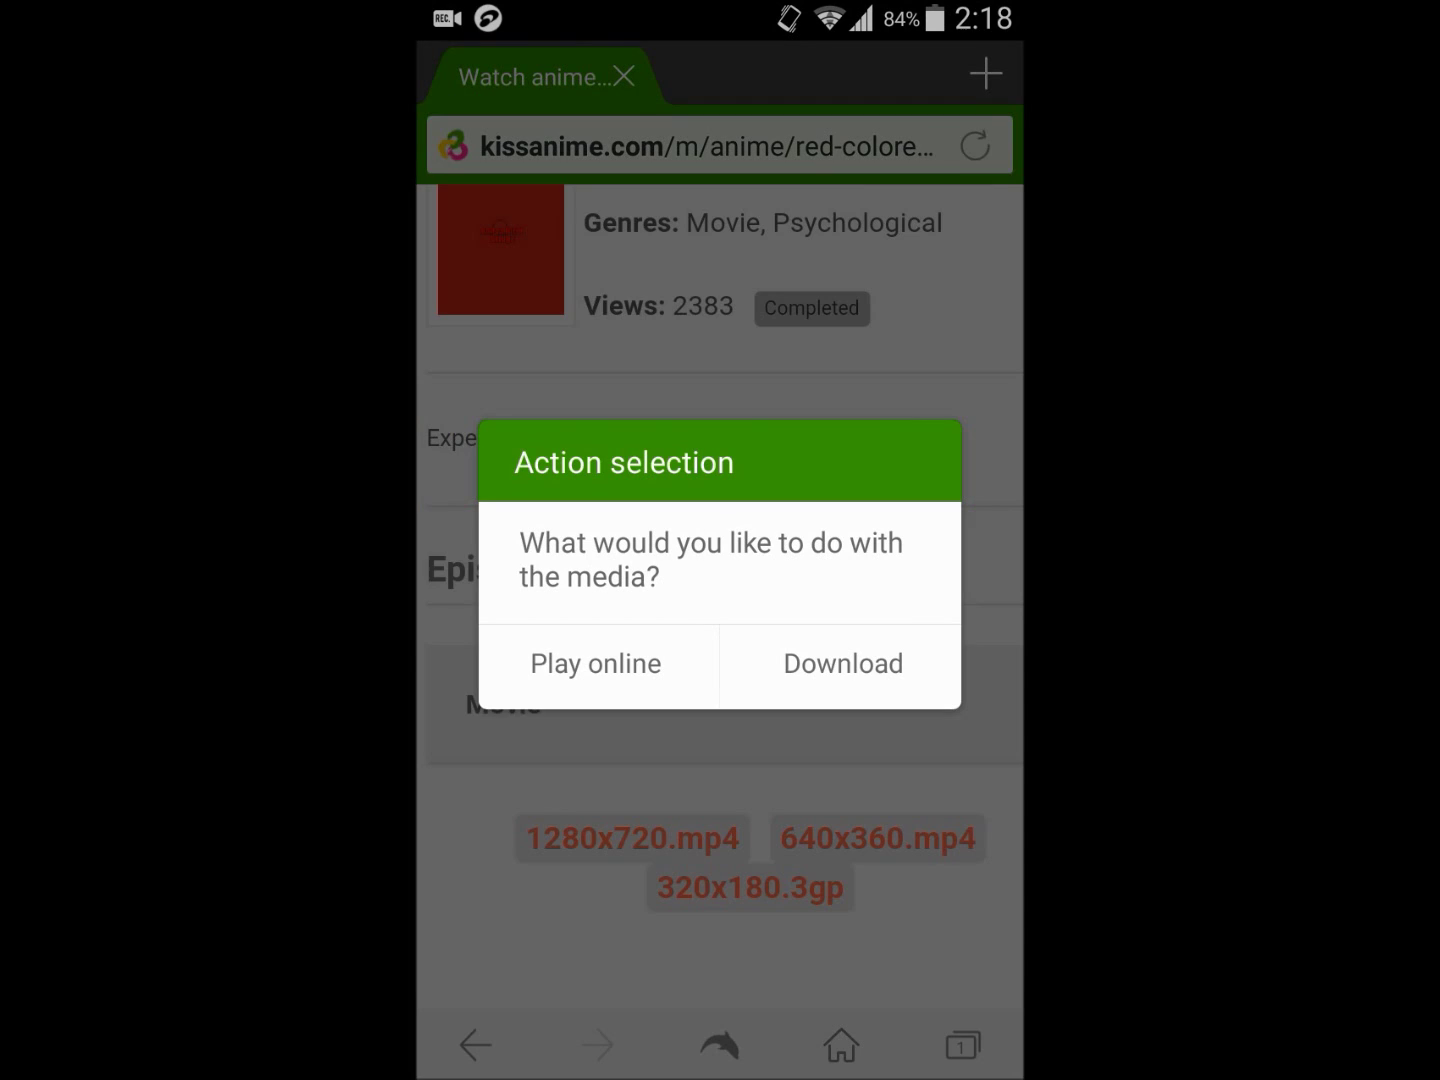
{"action": "left_click", "coordinate": [597, 664]}
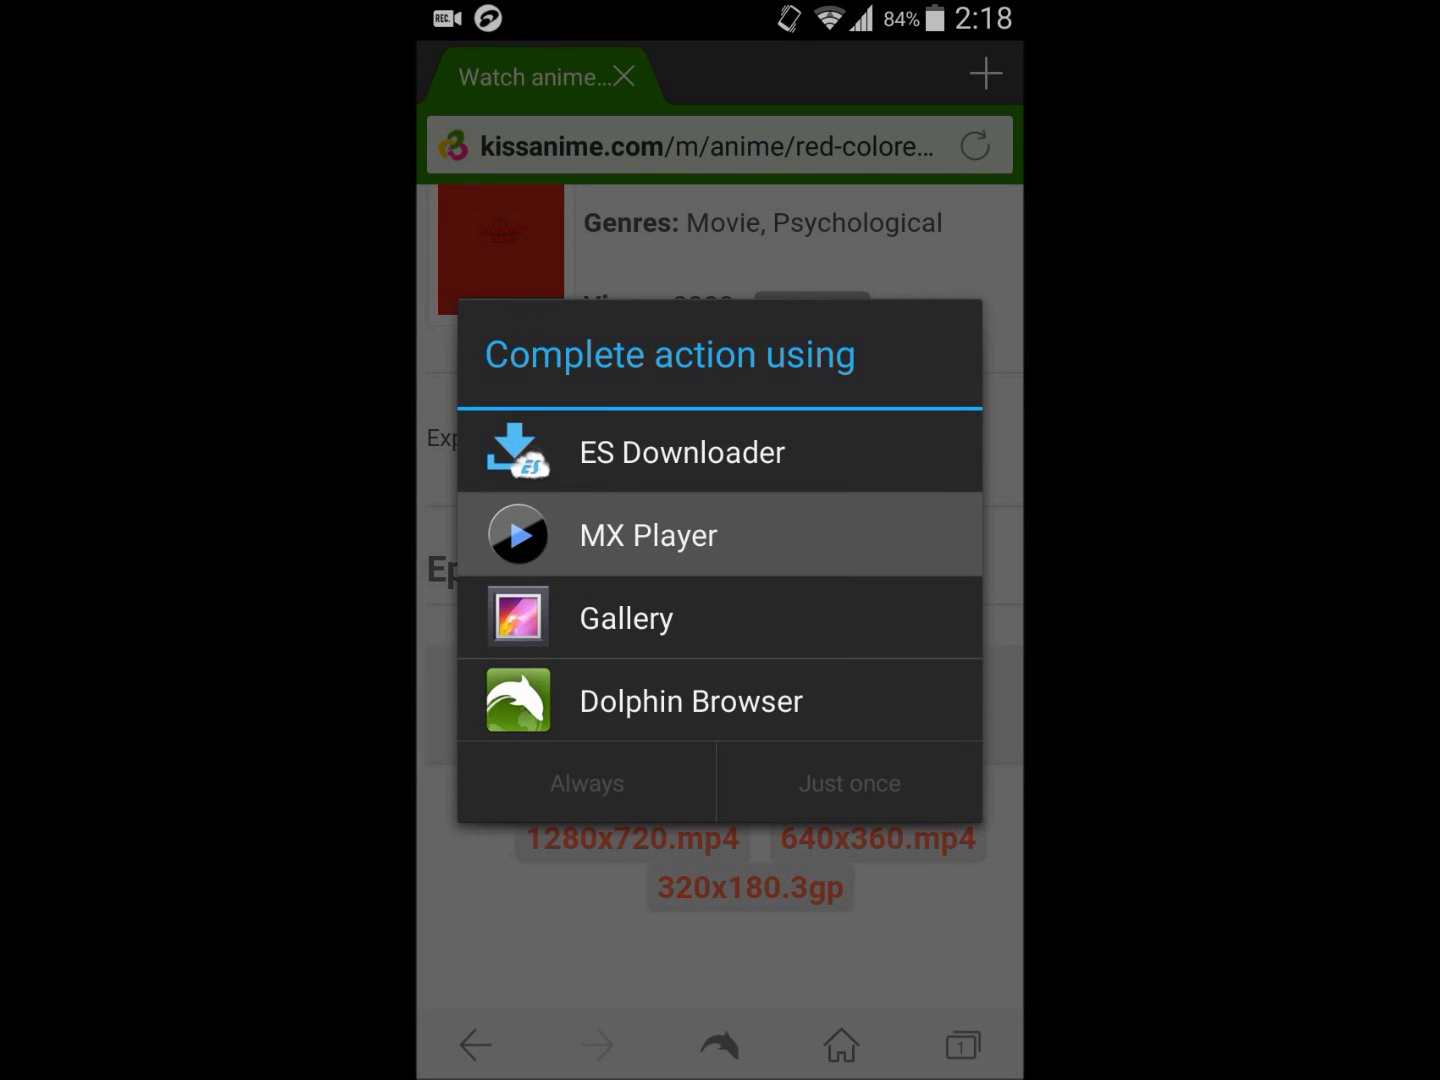
{"action": "left_click", "coordinate": [720, 534]}
Confirm MX Player with Just once to play the Red Colored Bridge stream.
{"action": "left_click", "coordinate": [849, 783]}
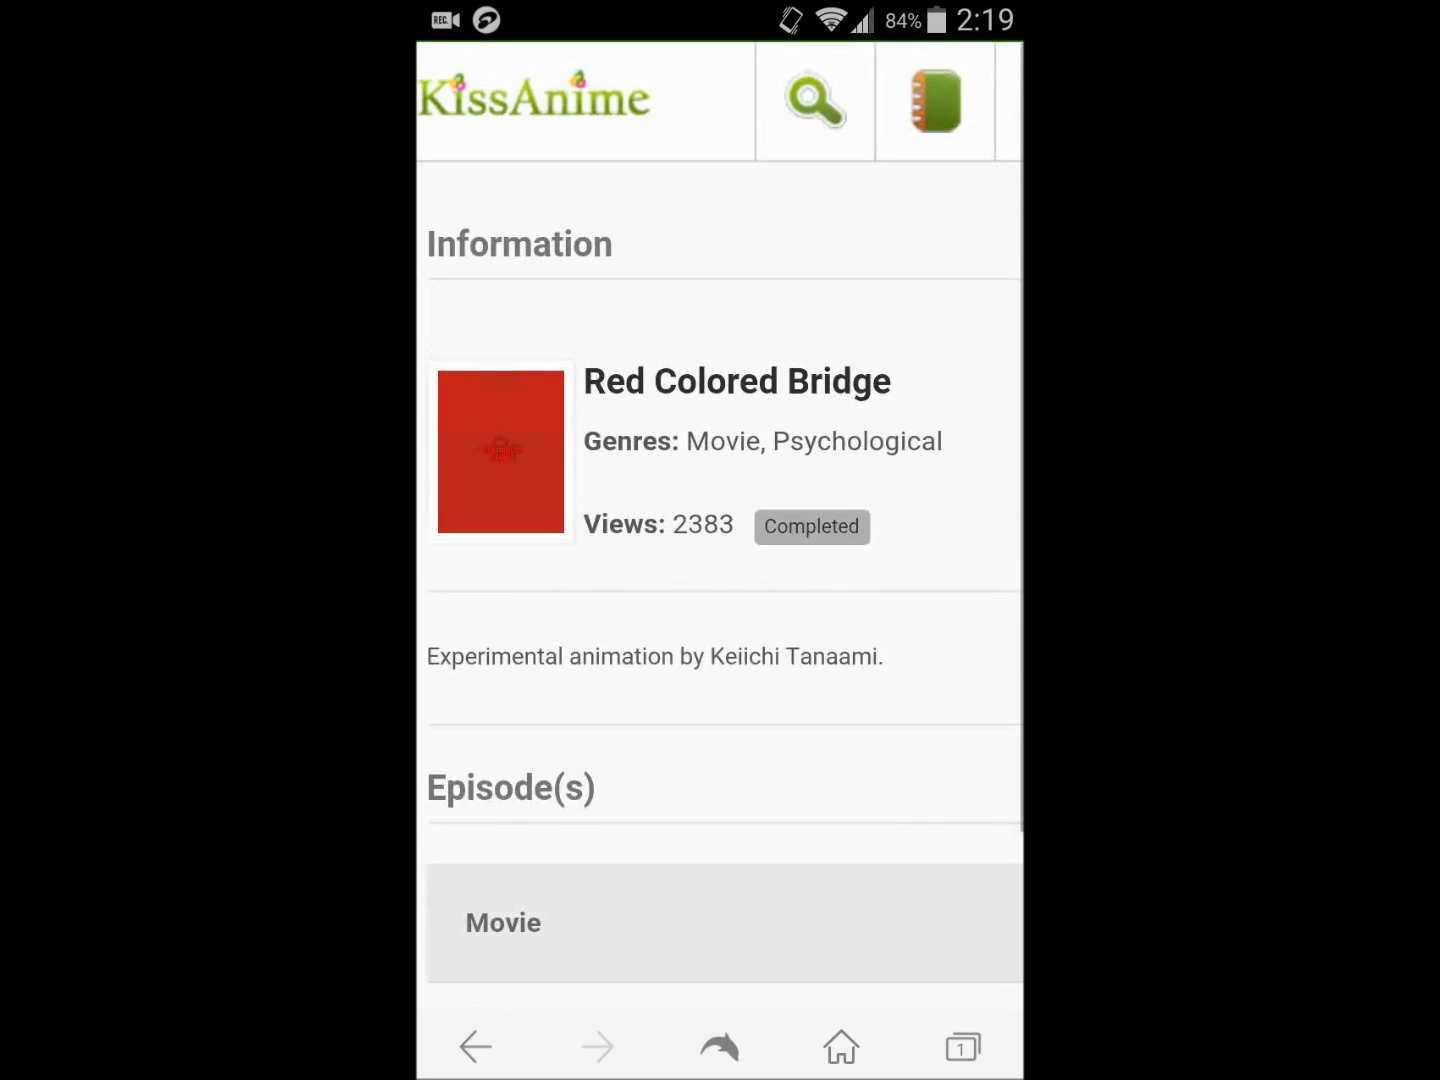
{"action": "scroll", "coordinate": [721, 563], "scroll_direction": "down", "scroll_amount": 3}
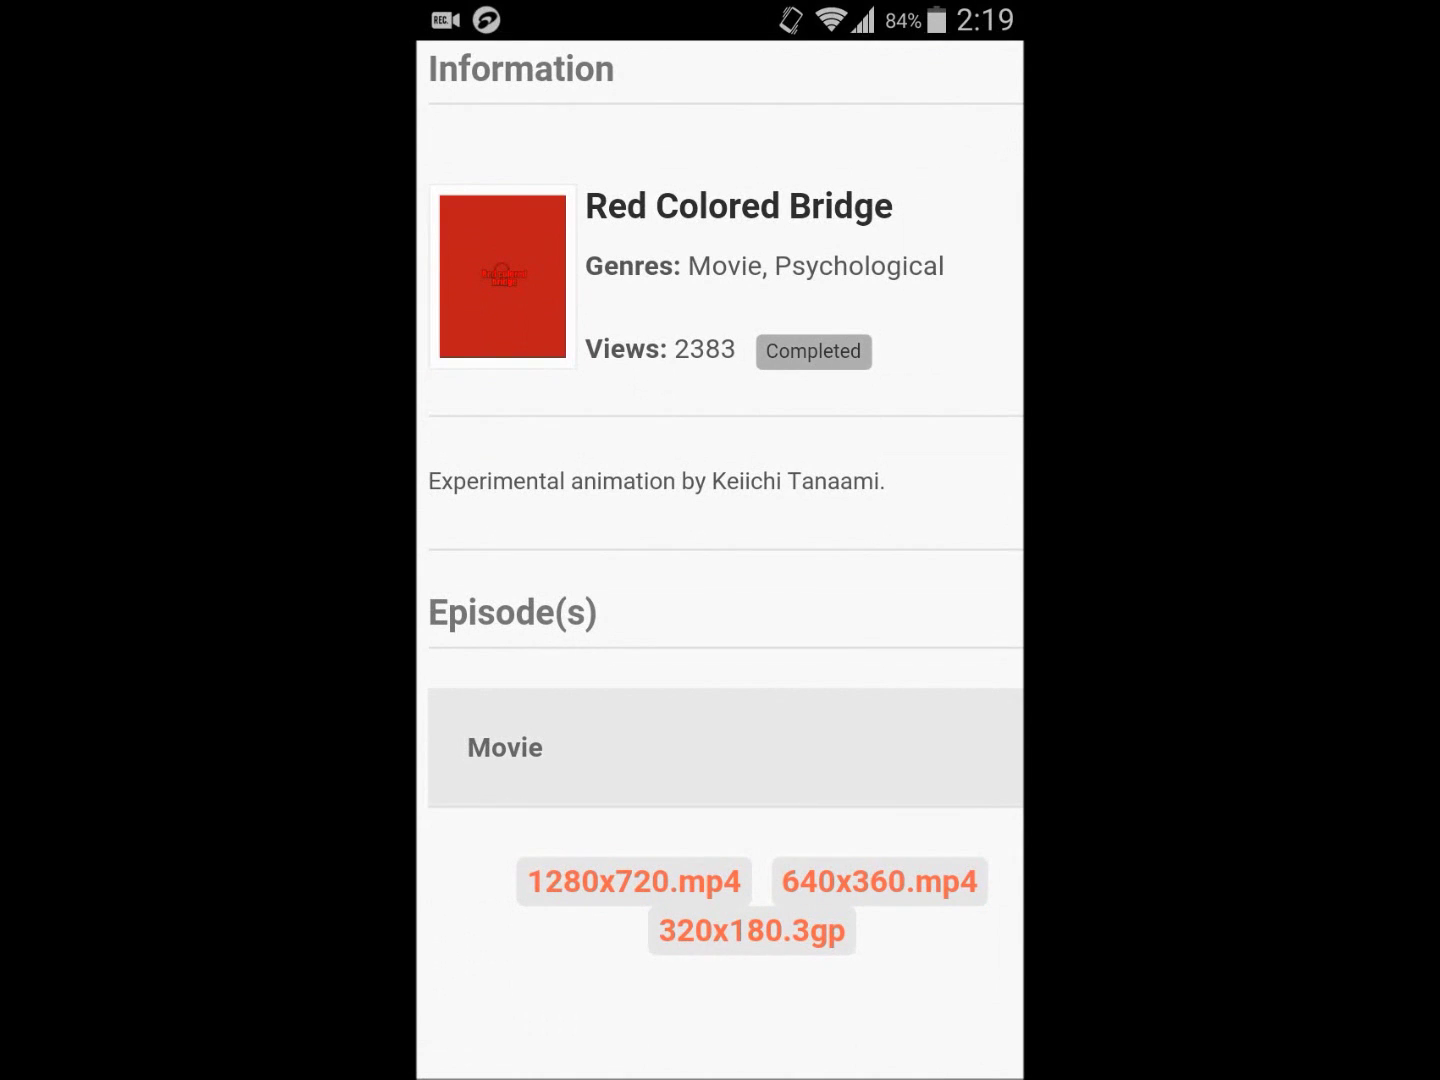